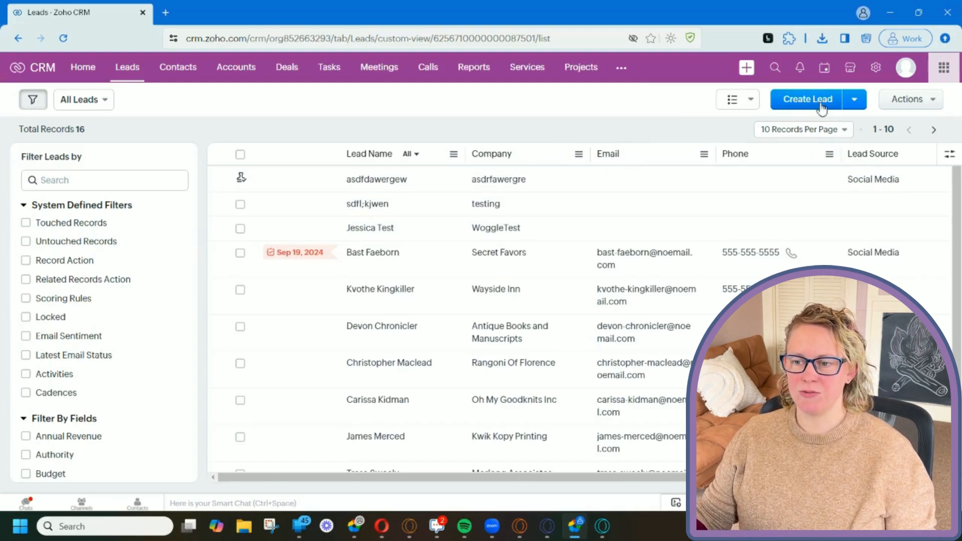
- Start a lead import, upload the Lead List file from the Desktop folder, and continue to the record handling options
left_click(861, 103)
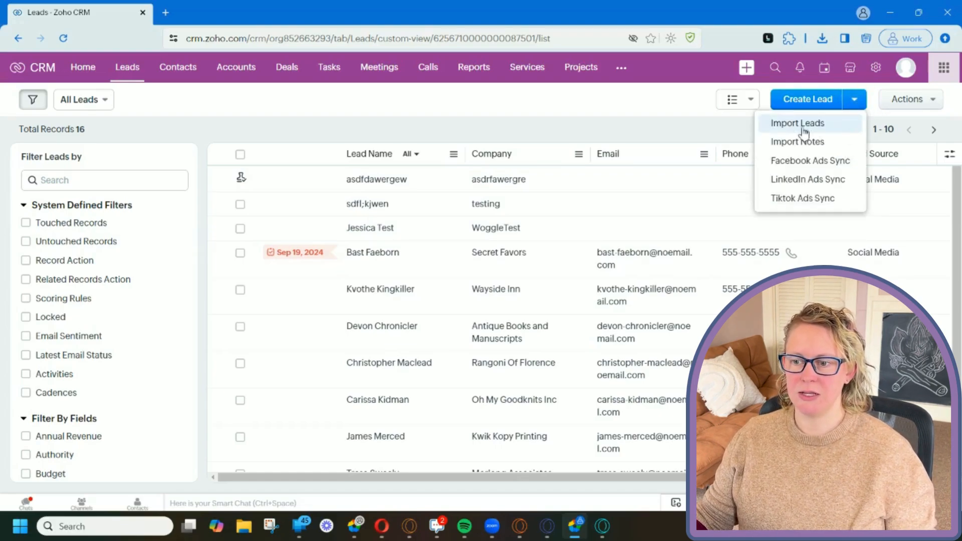
left_click(832, 128)
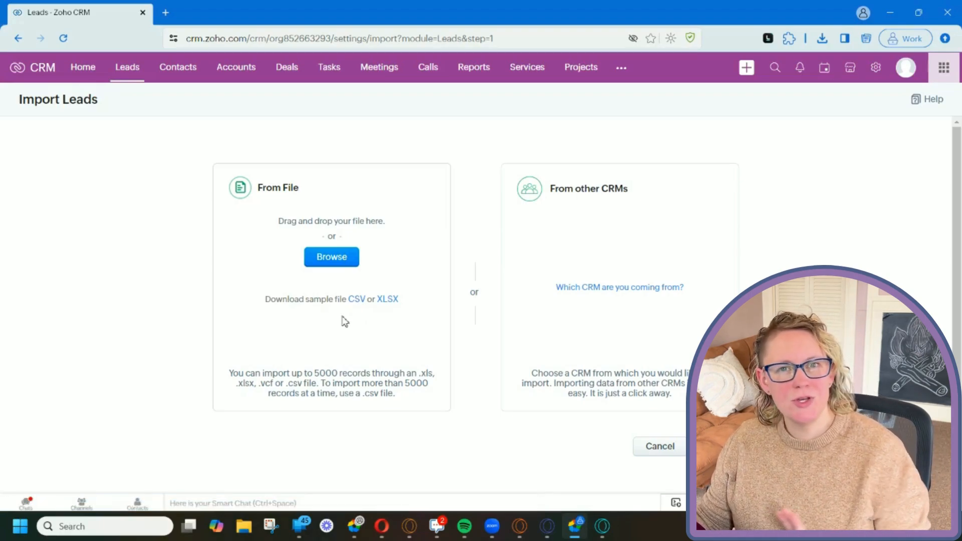
left_click(349, 261)
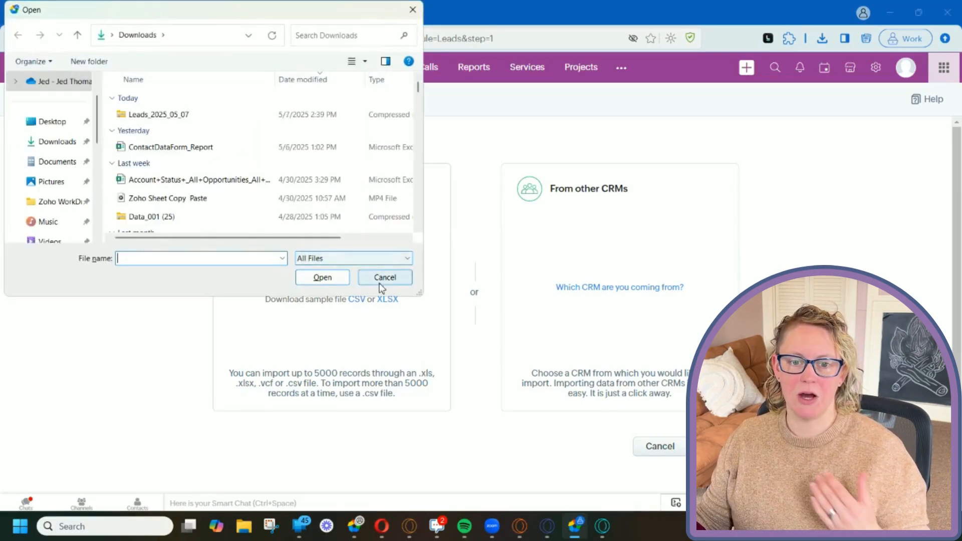
left_click(69, 126)
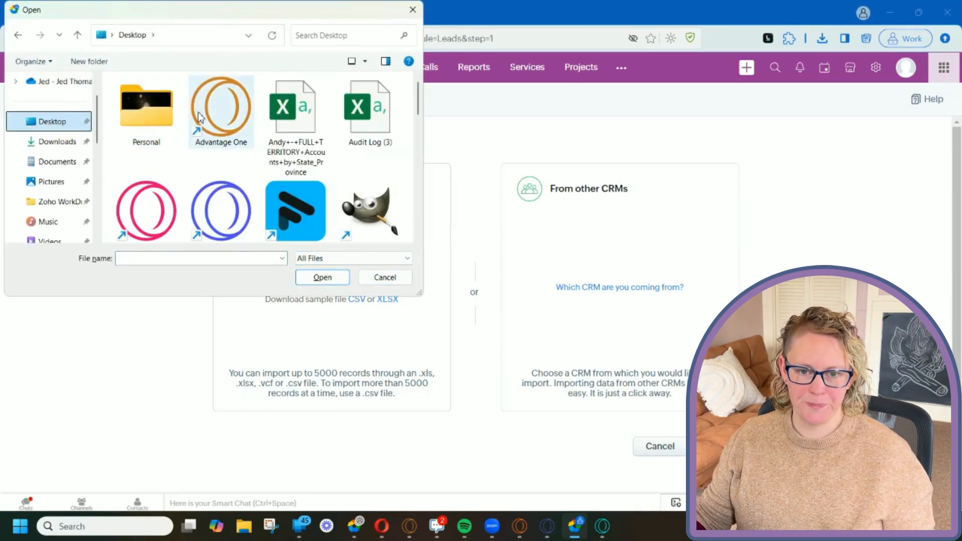
scroll(359, 127, "down", 3)
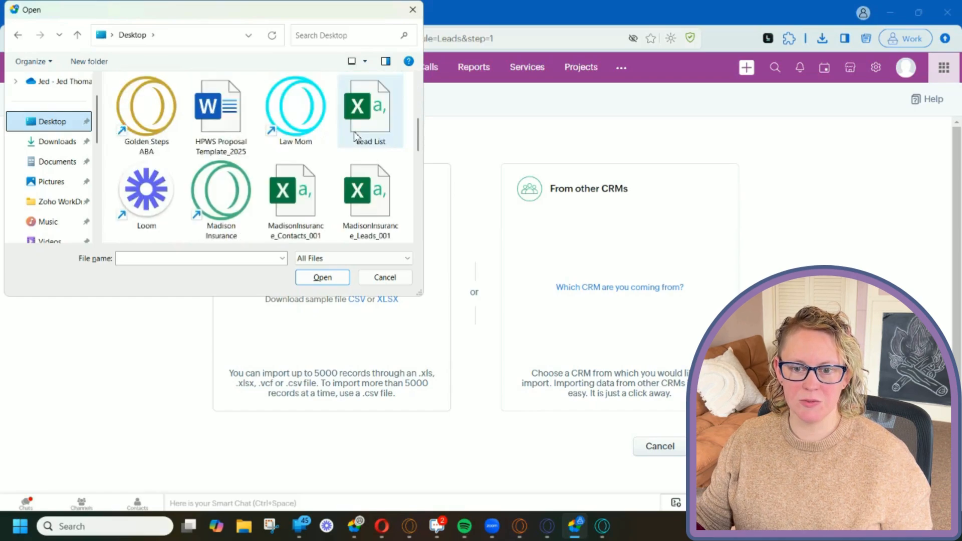
left_click(365, 133)
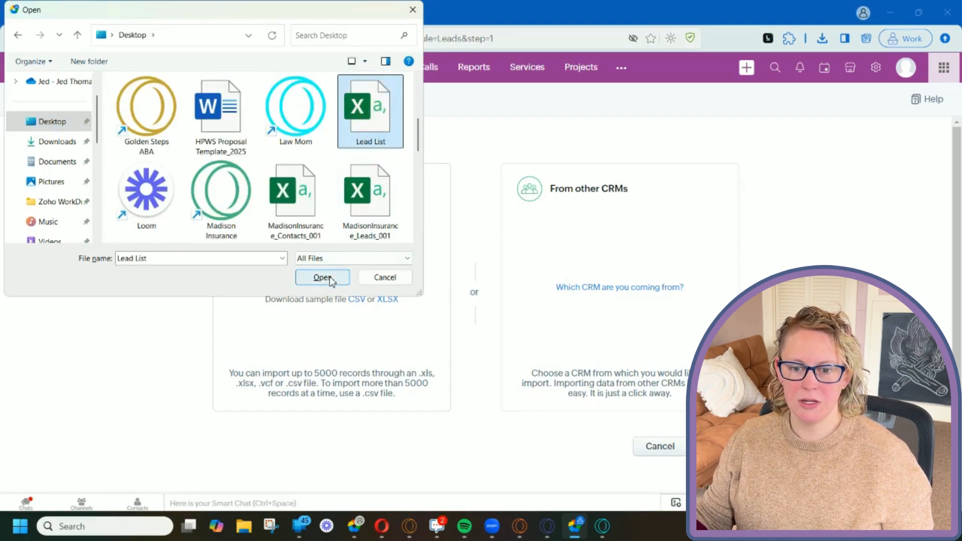
left_click(325, 277)
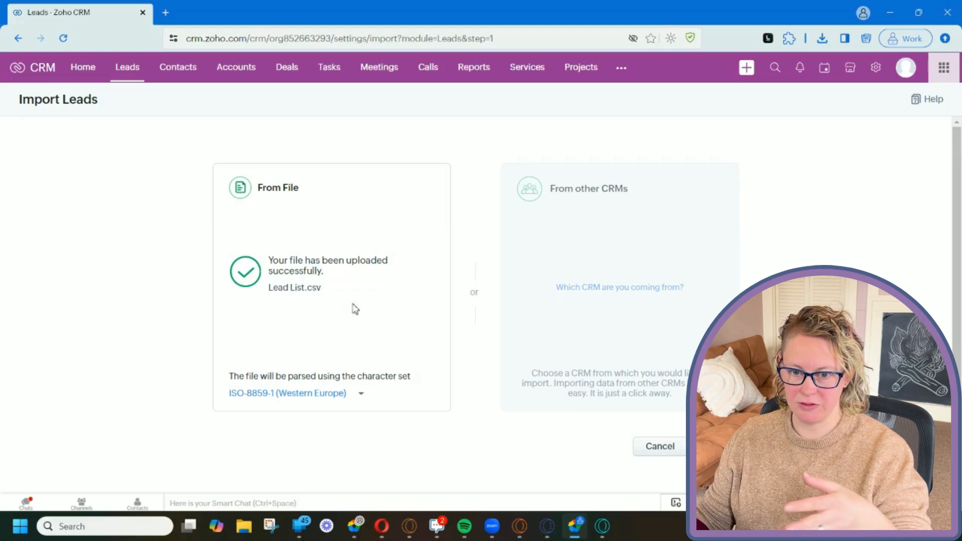
left_click(717, 446)
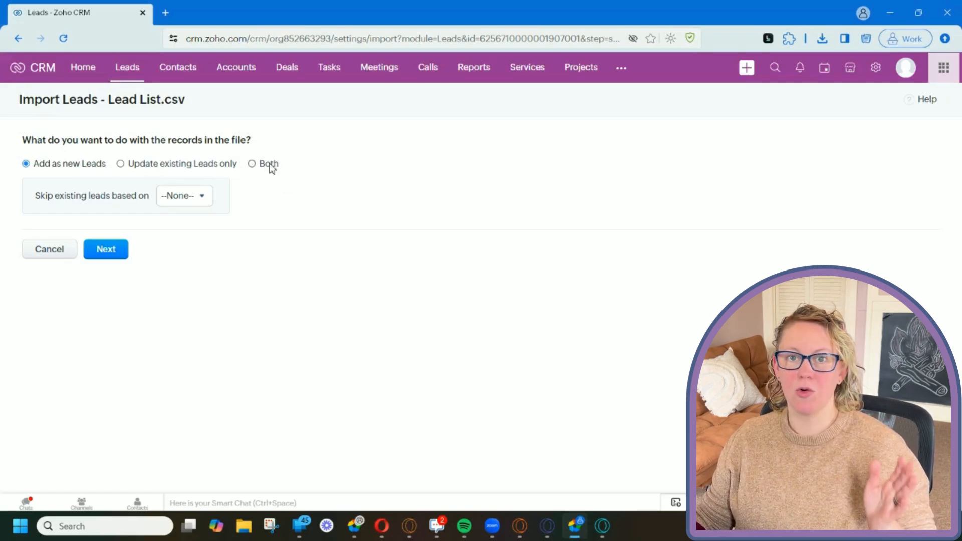
- Choose to add the records as new leads with the skip-existing criterion at None, and proceed to field mapping
left_click(84, 166)
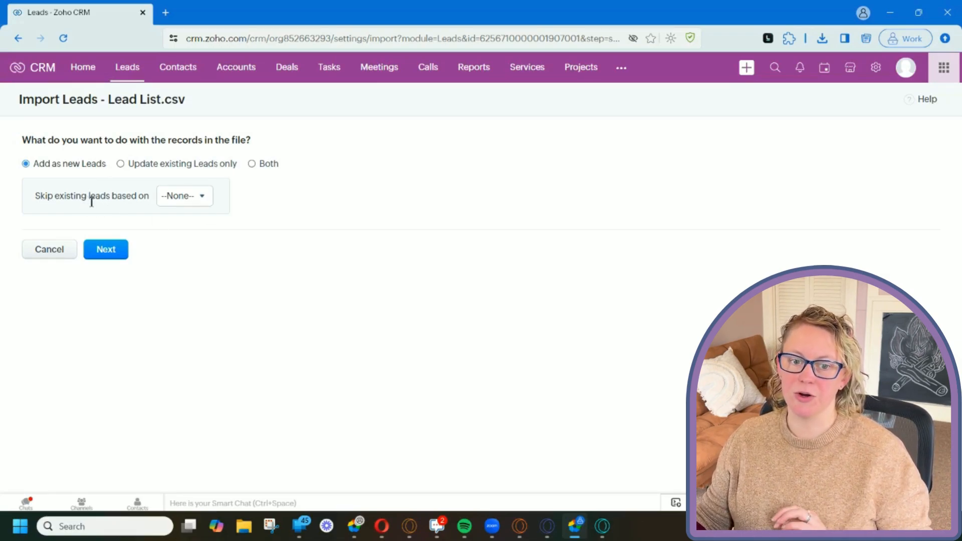
left_click(166, 203)
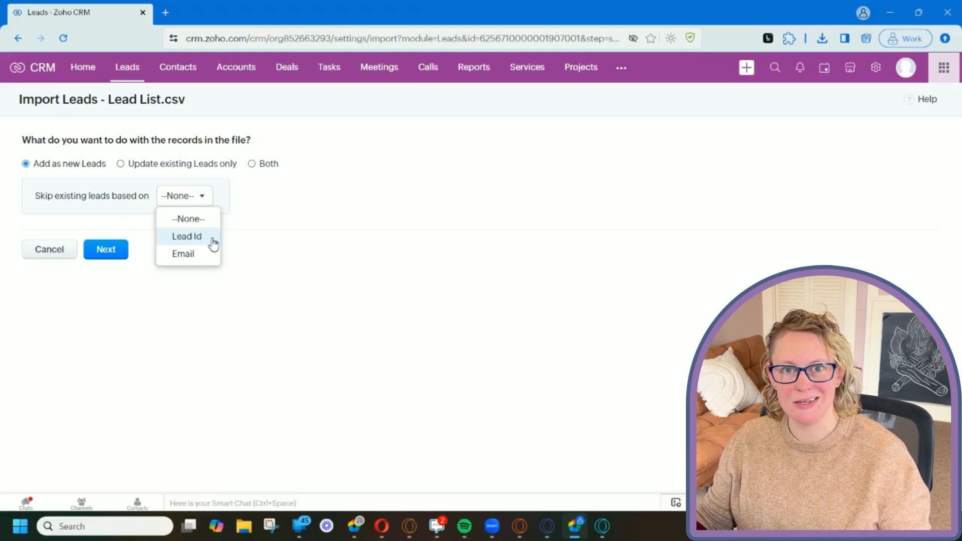
left_click(290, 243)
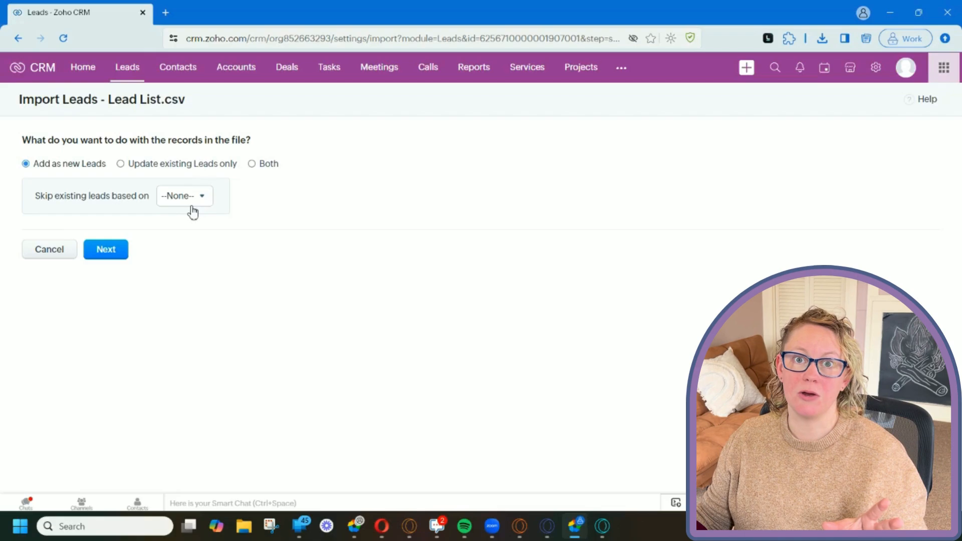
left_click(116, 252)
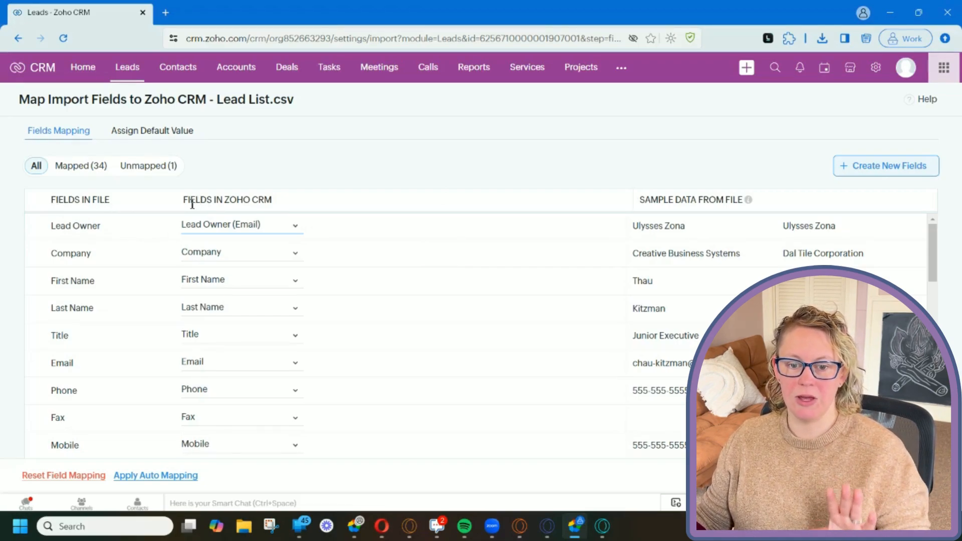
- Examine the CRM field options for mapping the Lead Owner column
left_click(294, 229)
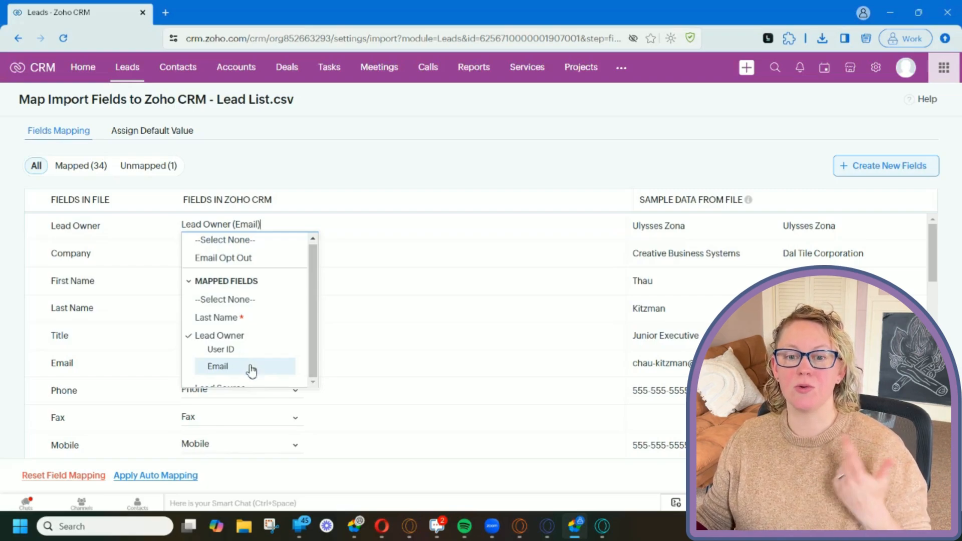
left_click(361, 169)
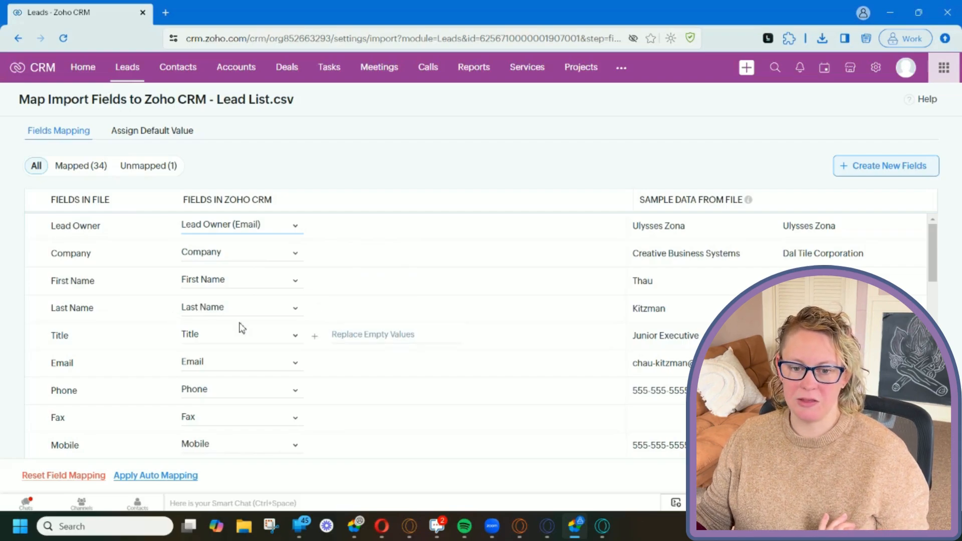
- Map the file's Lead Source column to the CRM's Source field, overriding that field's existing mapping
scroll(245, 311, "down", 3)
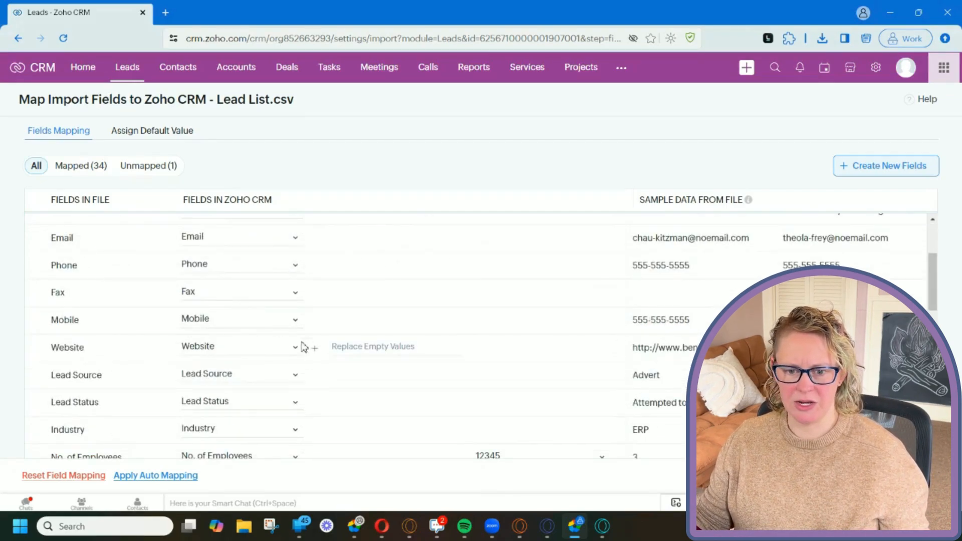
left_click(262, 374)
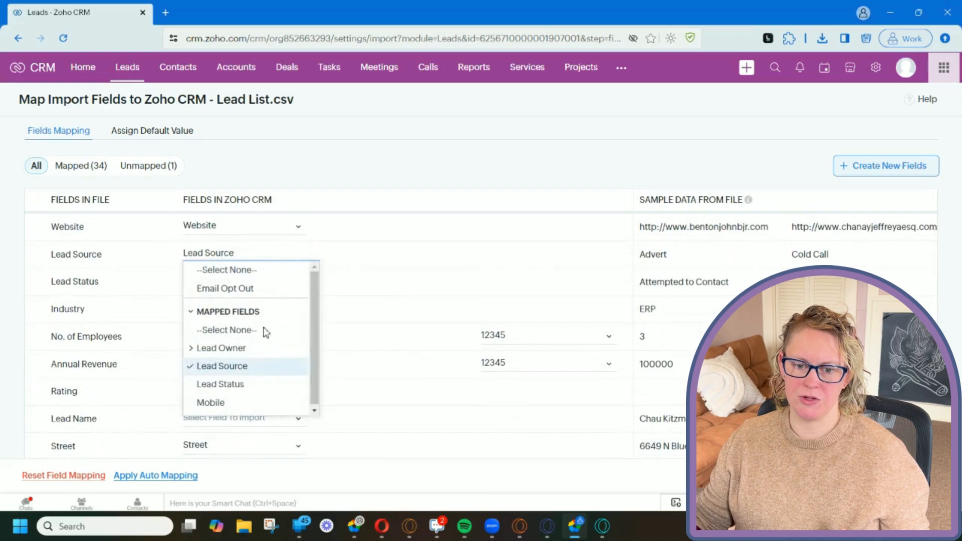
left_click(196, 368)
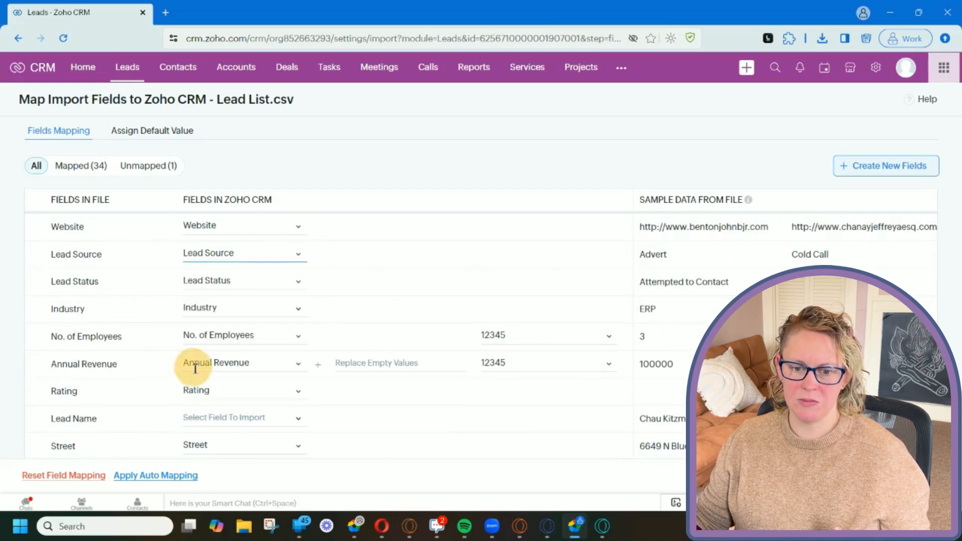
left_click(292, 256)
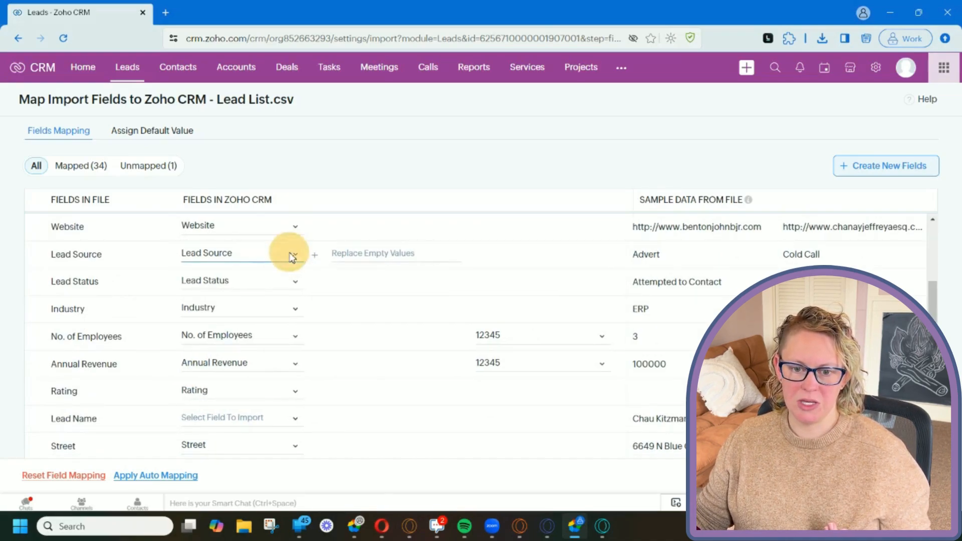
left_click(256, 255)
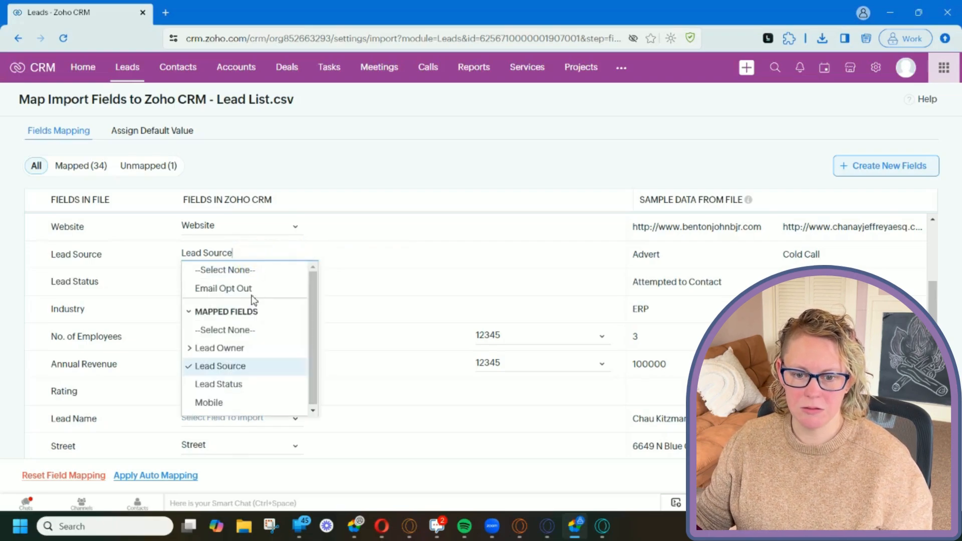
scroll(257, 331, "down", 5)
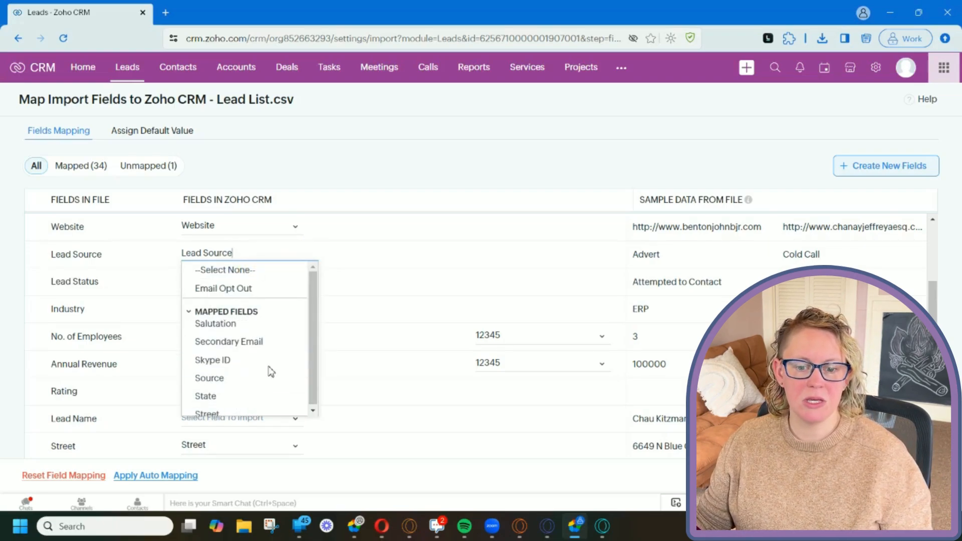
left_click(208, 379)
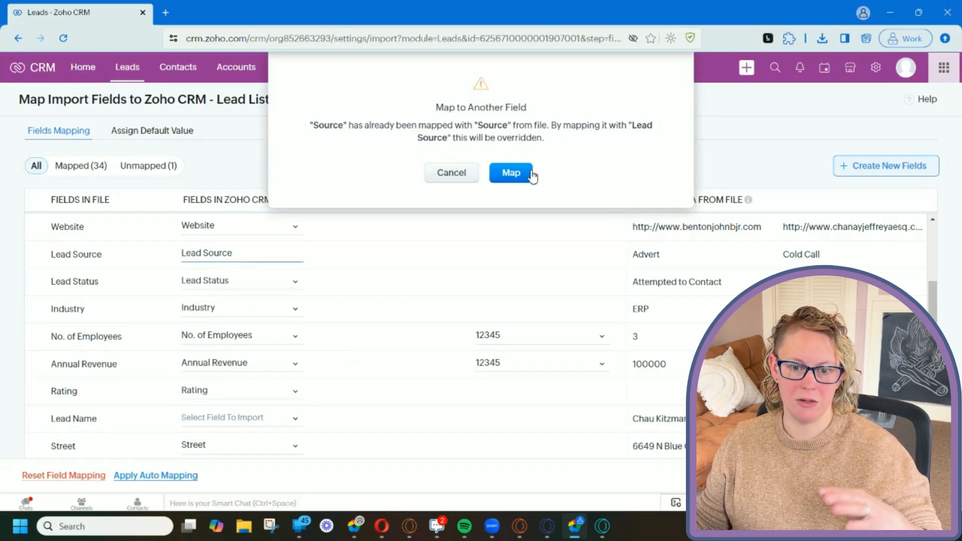
left_click(516, 174)
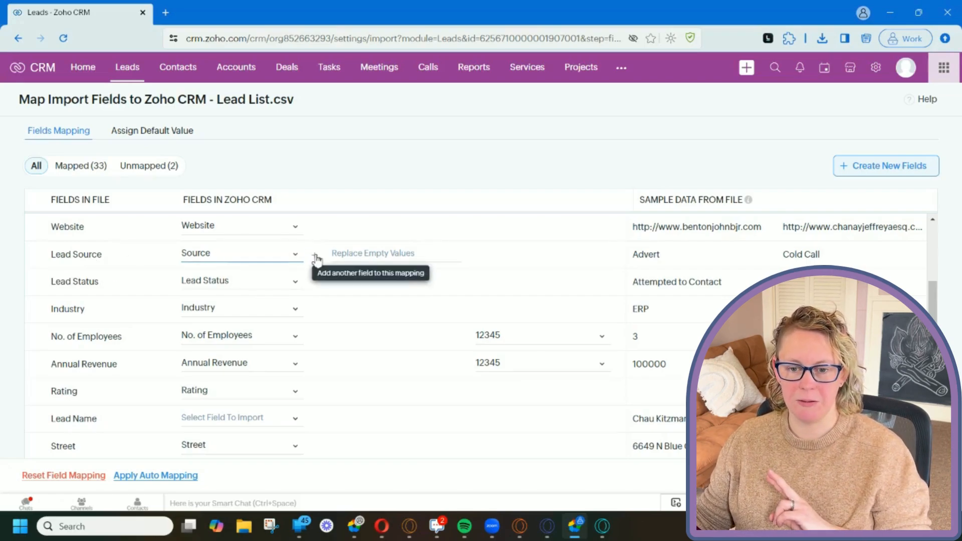
left_click(317, 259)
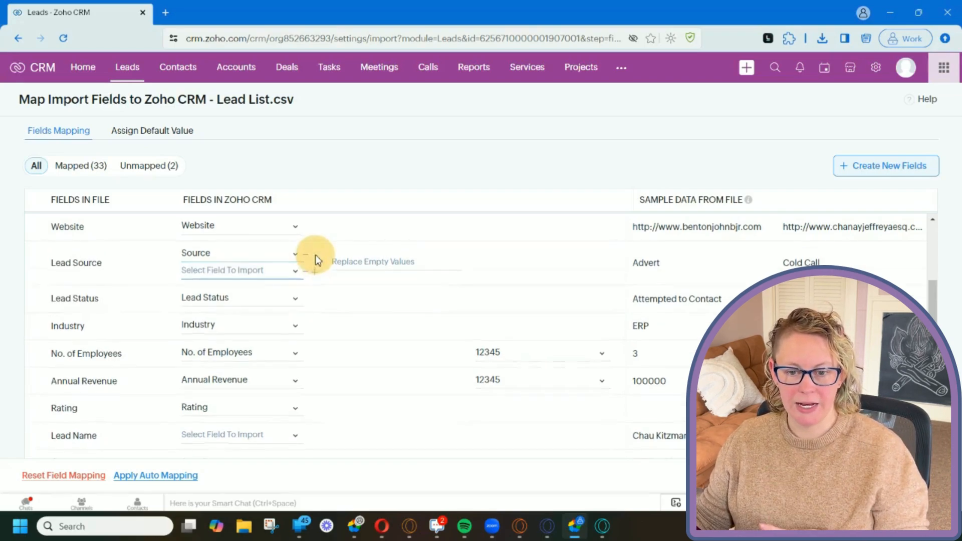
left_click(269, 271)
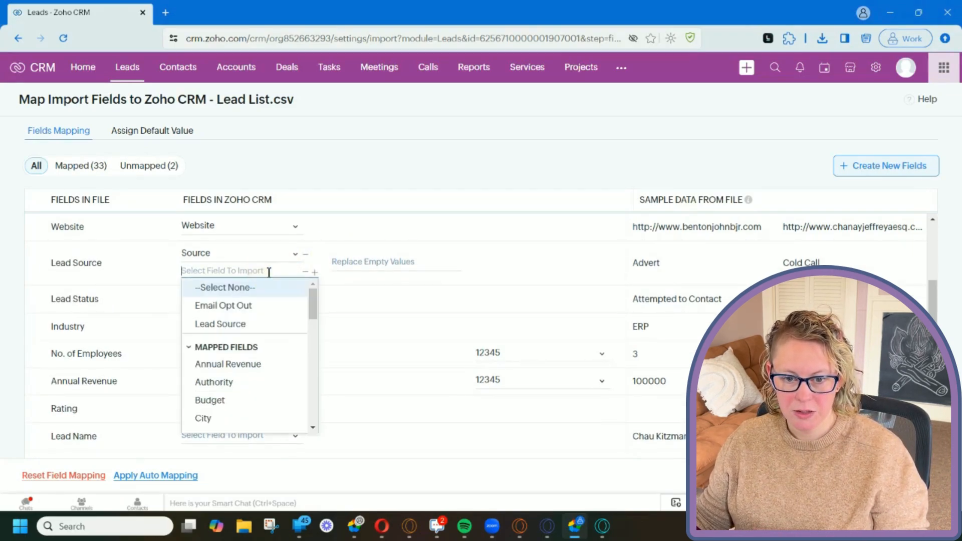
left_click(233, 324)
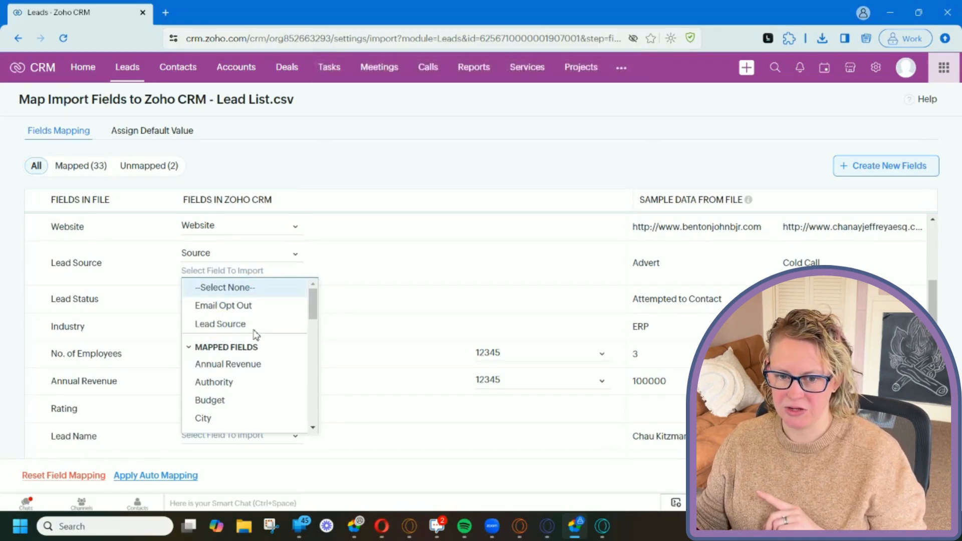
left_click(147, 267)
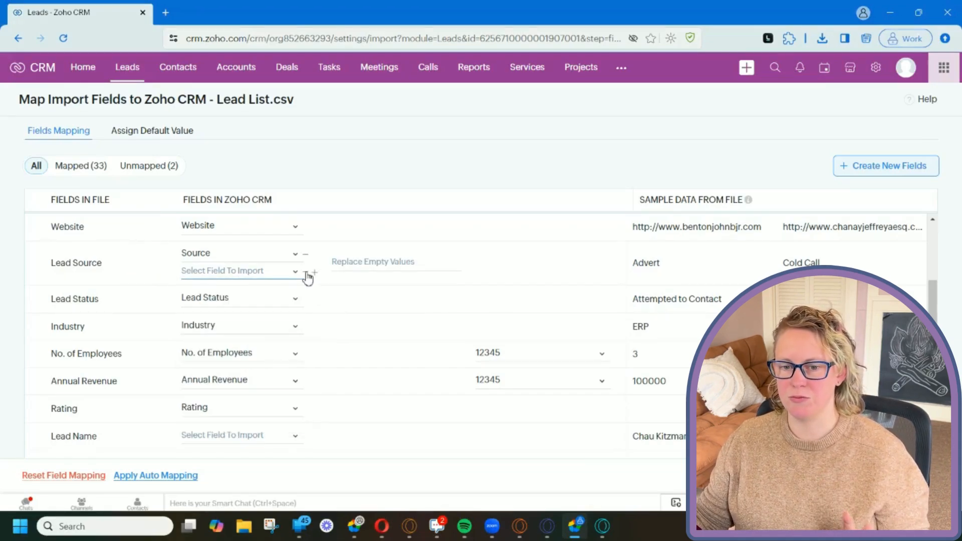
left_click(308, 273)
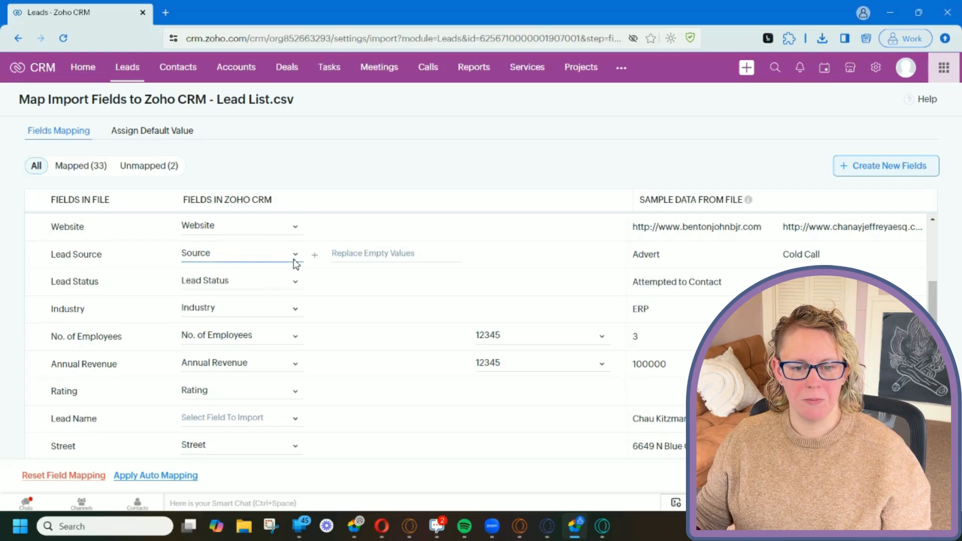
- Assign Trade Shows as the default value for the CRM's Lead Source field
scroll(295, 263, "down", 2)
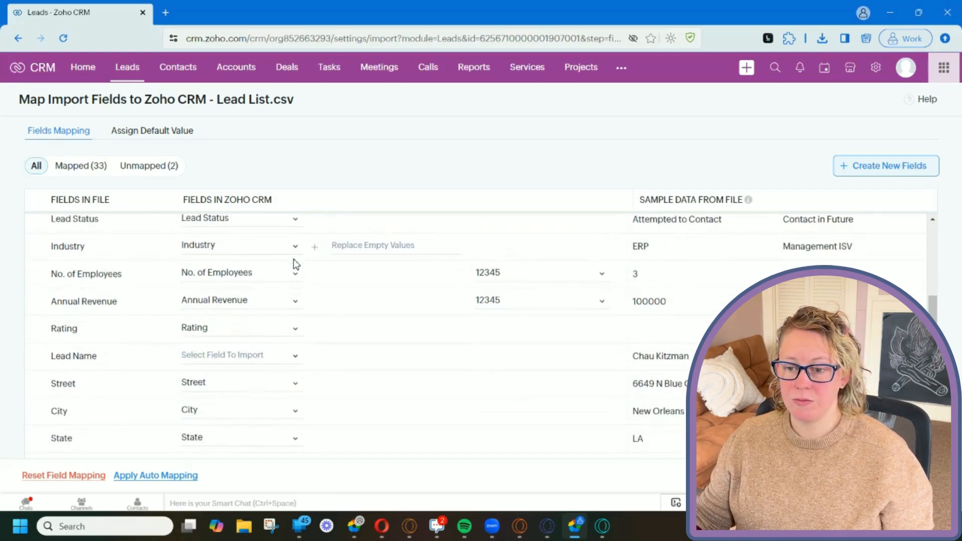
scroll(295, 264, "down", 6)
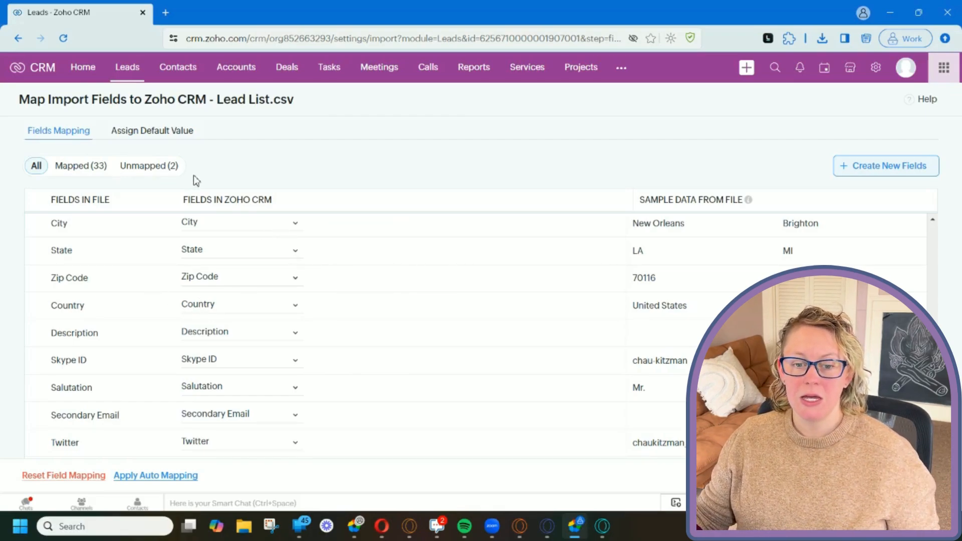
left_click(185, 132)
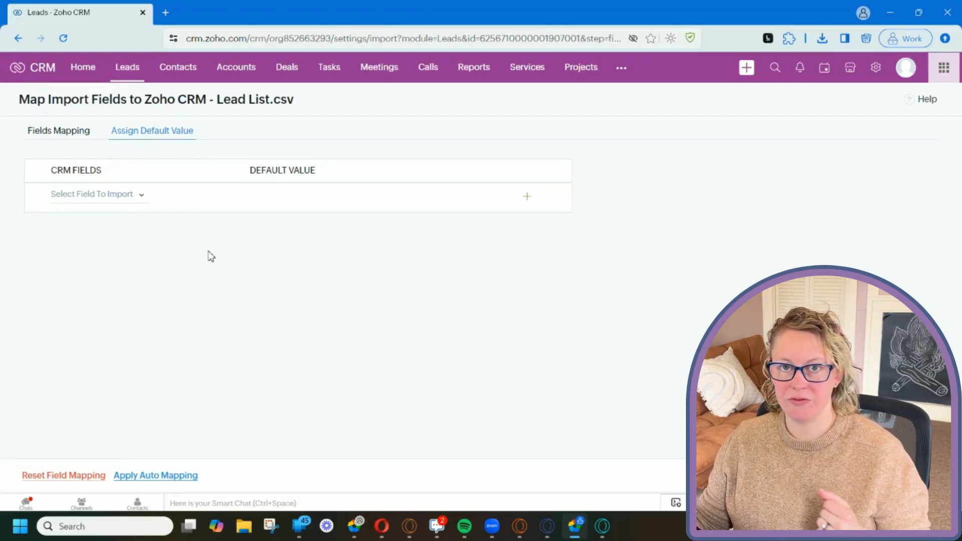
left_click(132, 199)
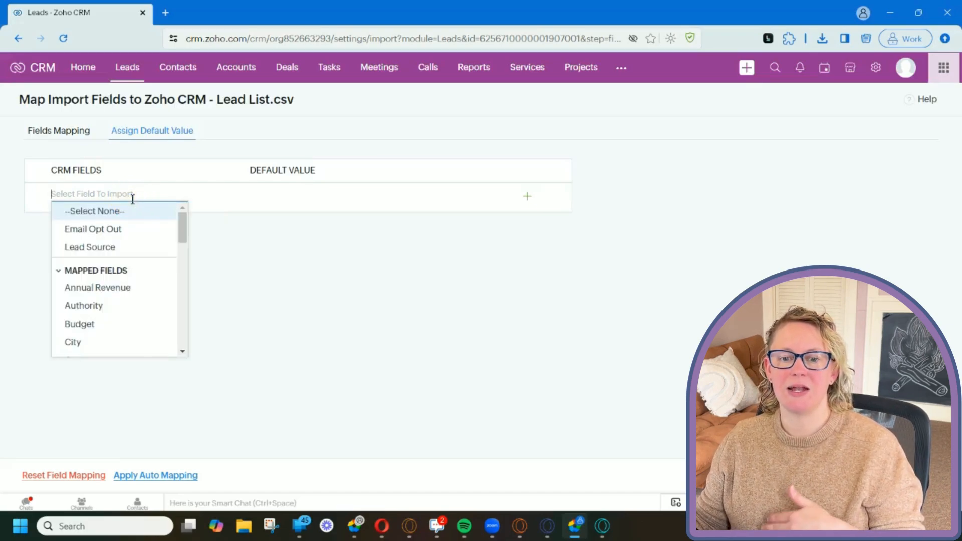
left_click(85, 248)
left_click(276, 199)
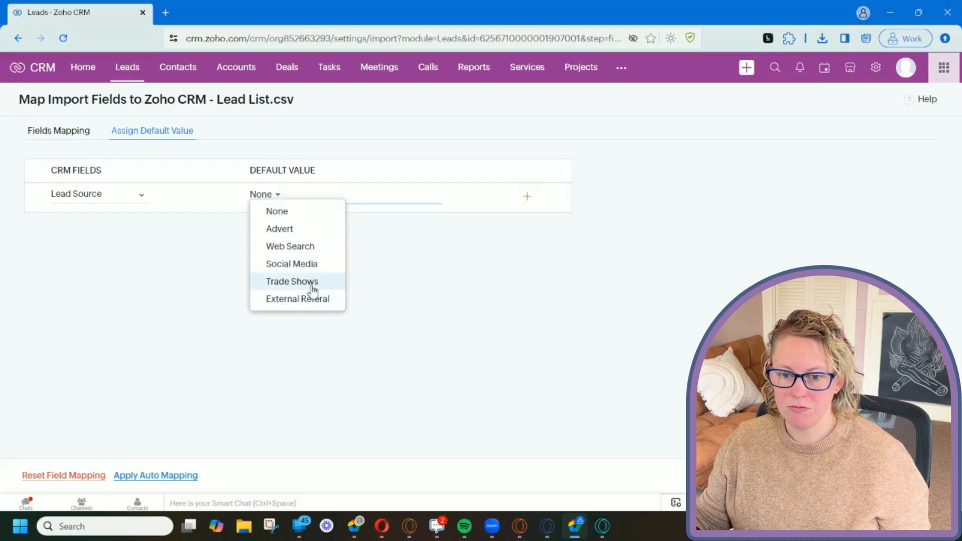
left_click(290, 285)
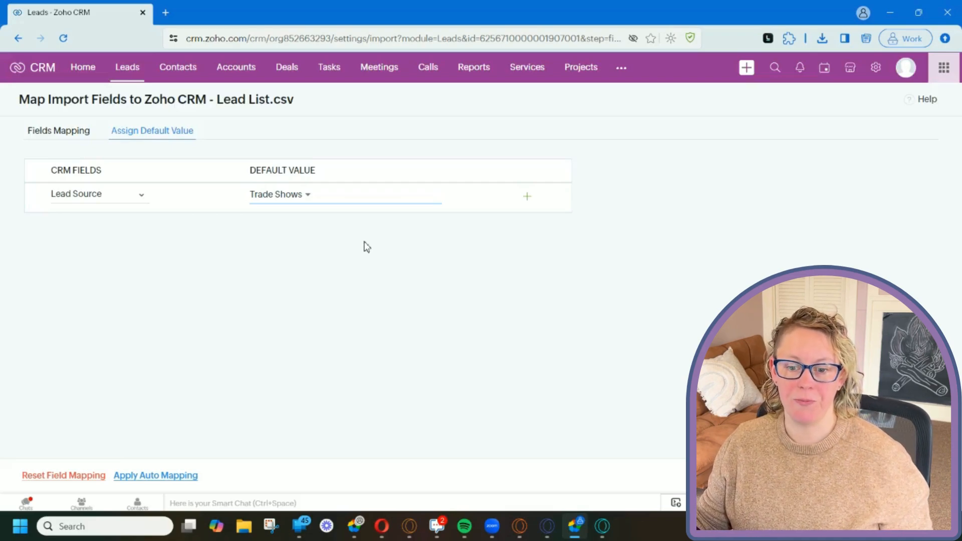
- Return to the field mapping and show only the unmapped fields
left_click(85, 132)
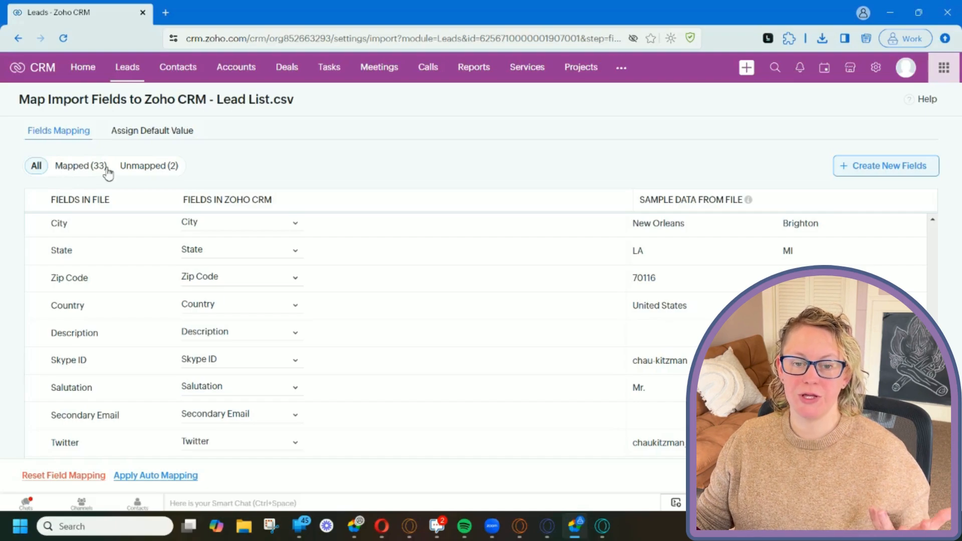
left_click(155, 174)
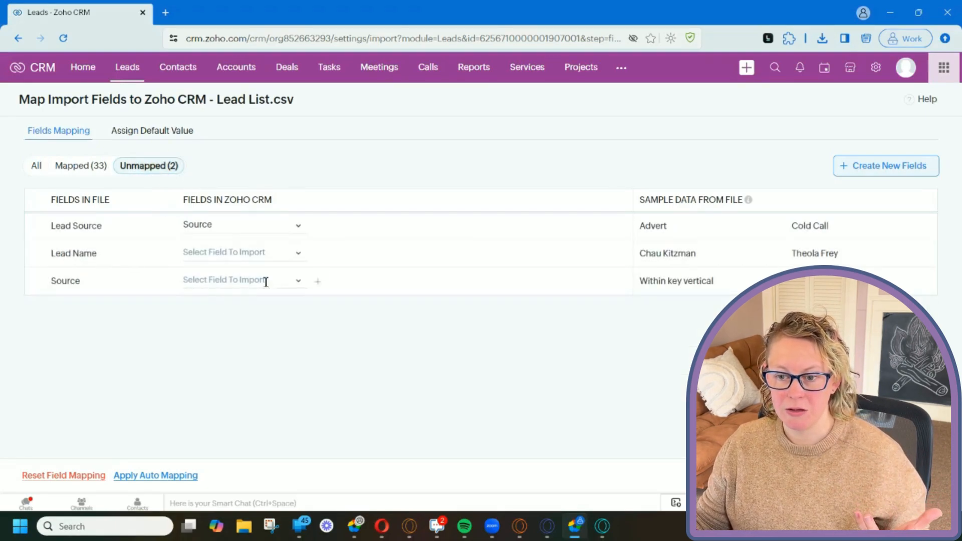
- Review the mapped fields and continue the import without mapping the Lead Name and Source columns
left_click(84, 168)
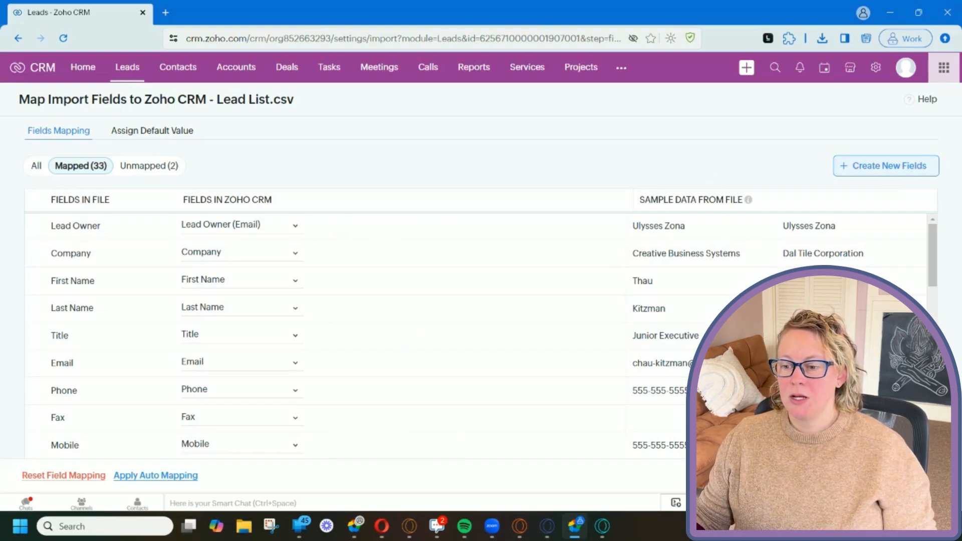
left_click(914, 475)
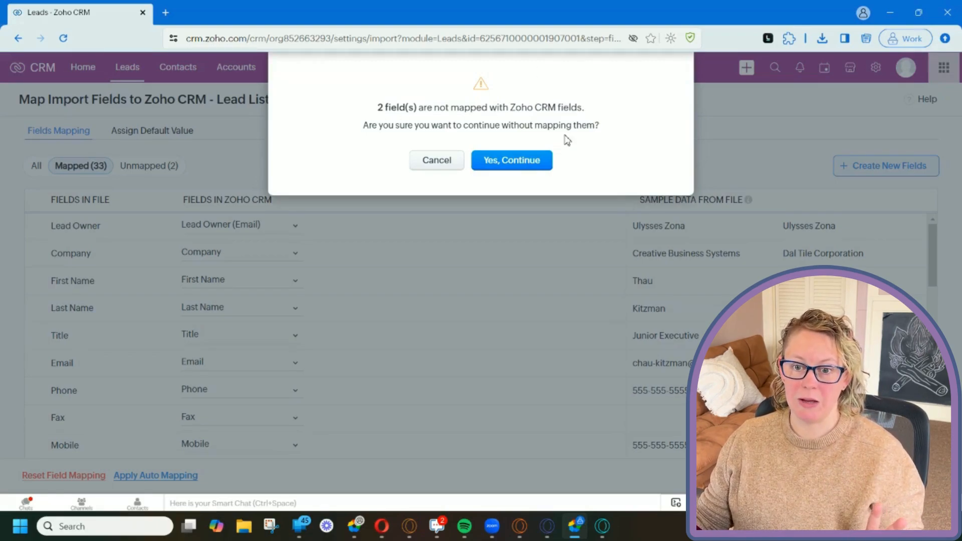
left_click(526, 168)
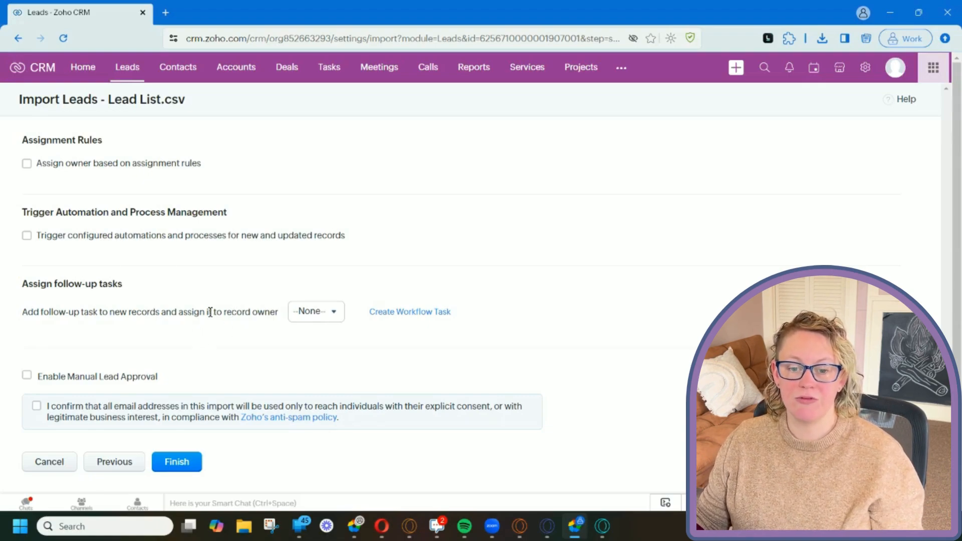
- Examine the follow-up tasks that can be assigned to the record owners of newly imported leads
left_click(328, 318)
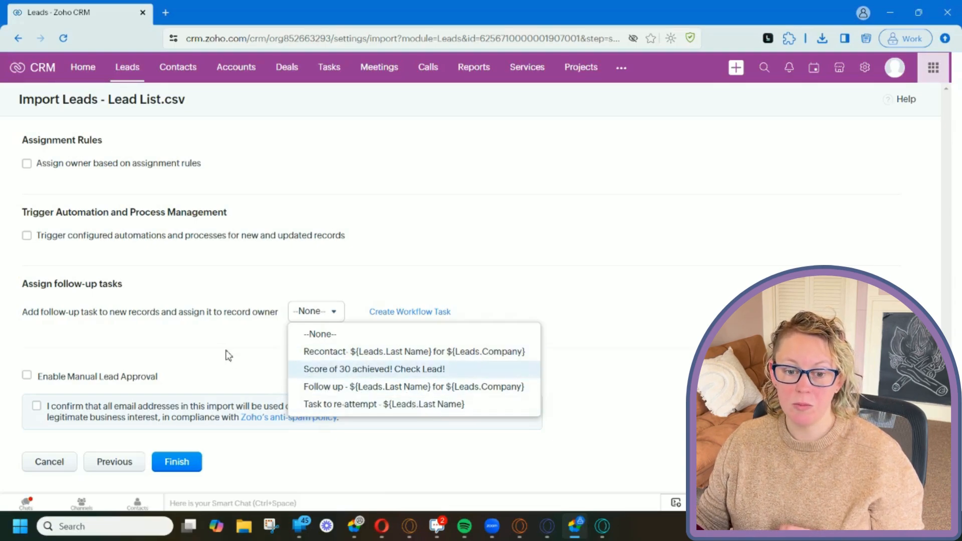
left_click(196, 338)
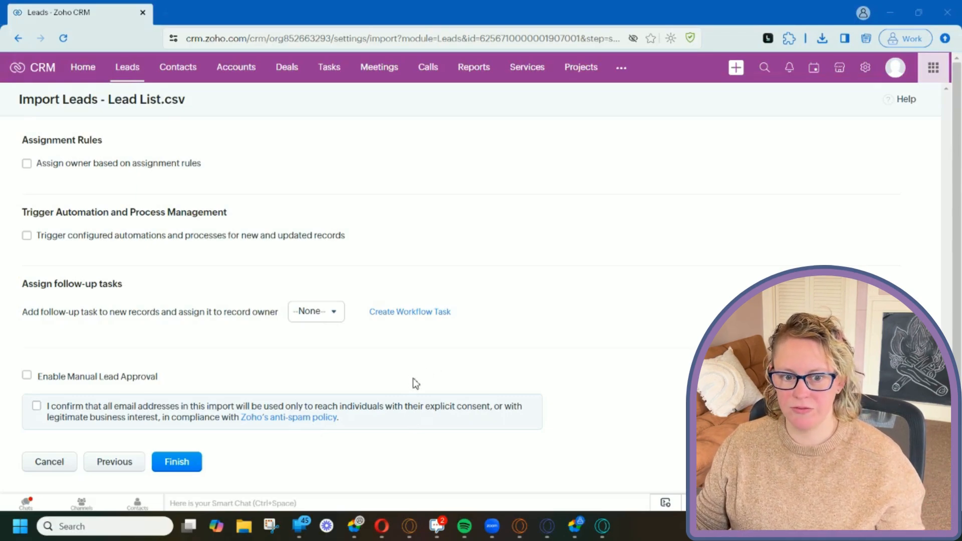
left_click(38, 404)
left_click(37, 408)
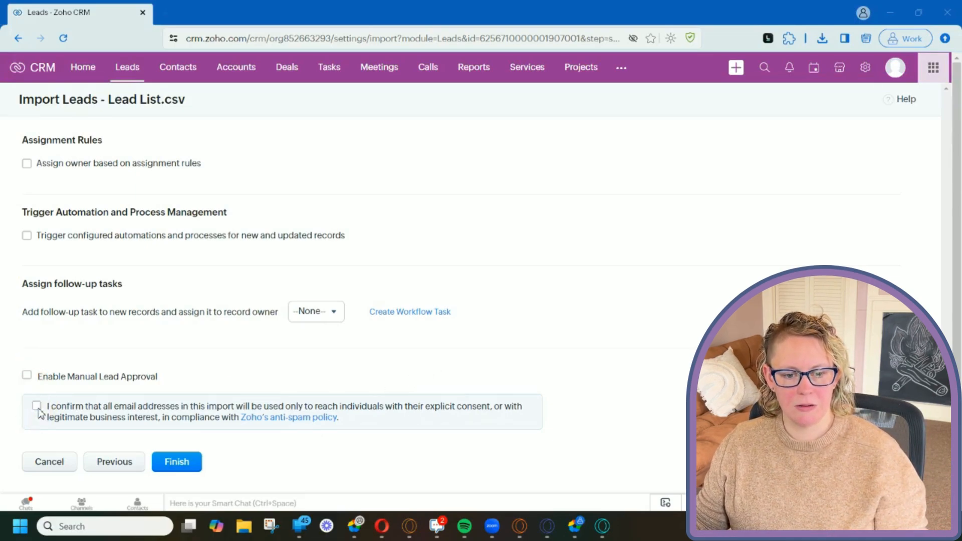
left_click(112, 211)
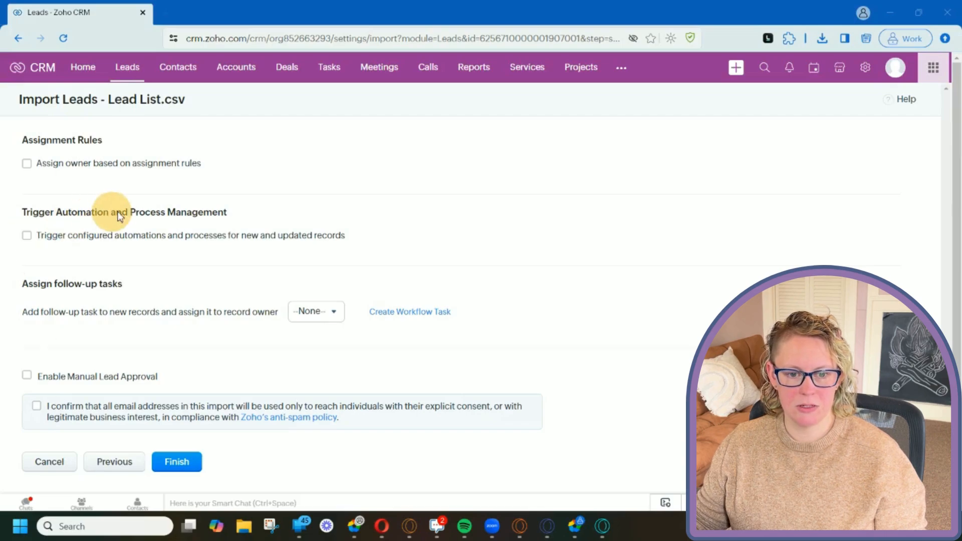
left_click(57, 187)
left_click(90, 118)
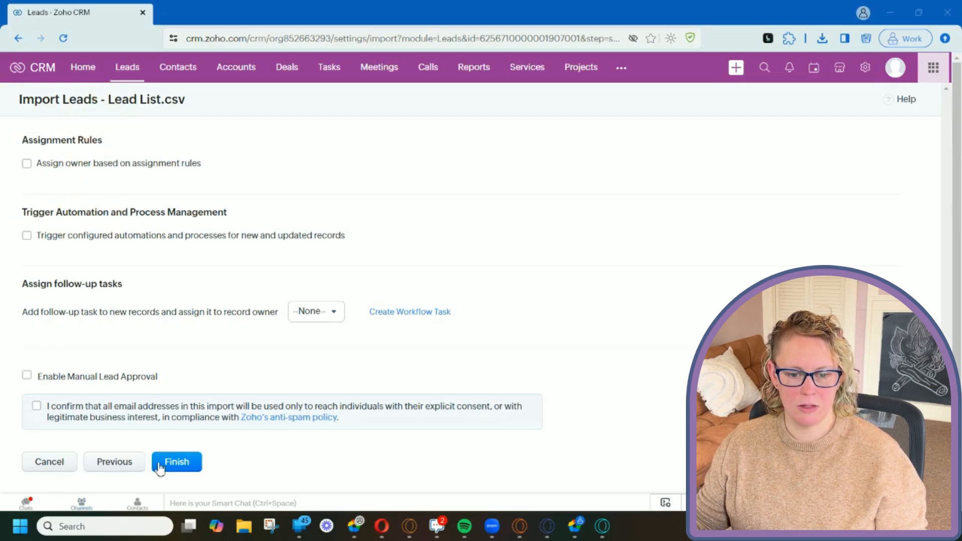
- Confirm the consent and anti-spam compliance statement for the imported email addresses, finish the leads import and dismiss the scheduling notice
left_click(182, 462)
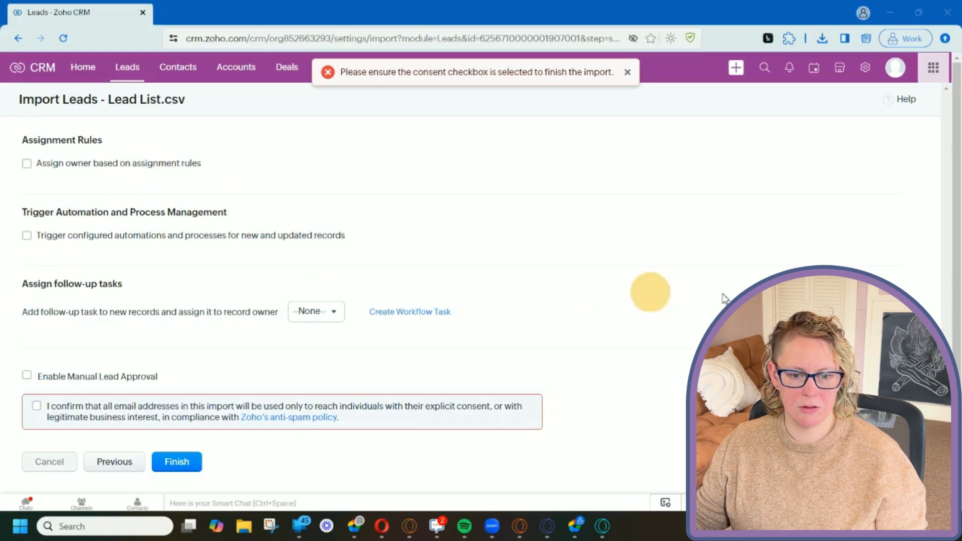
left_click(37, 406)
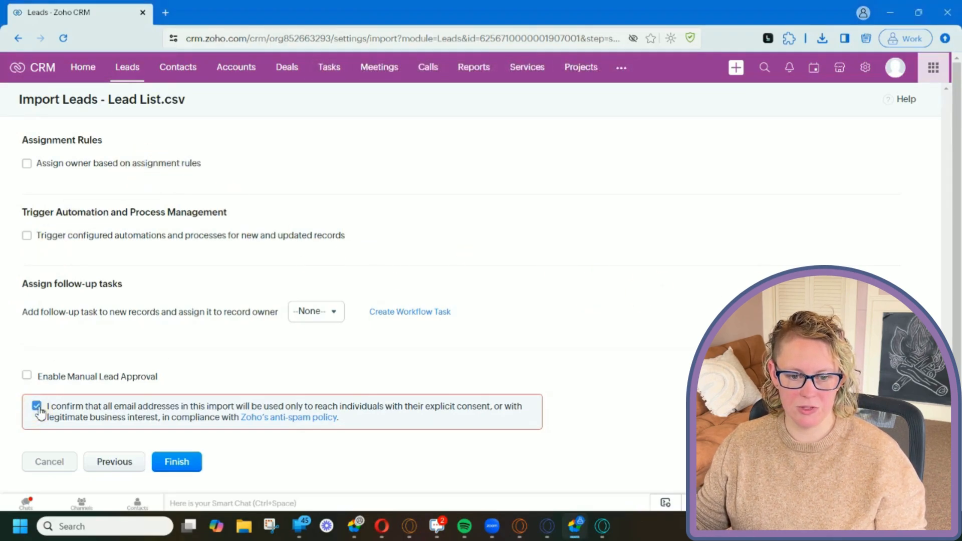
left_click(190, 461)
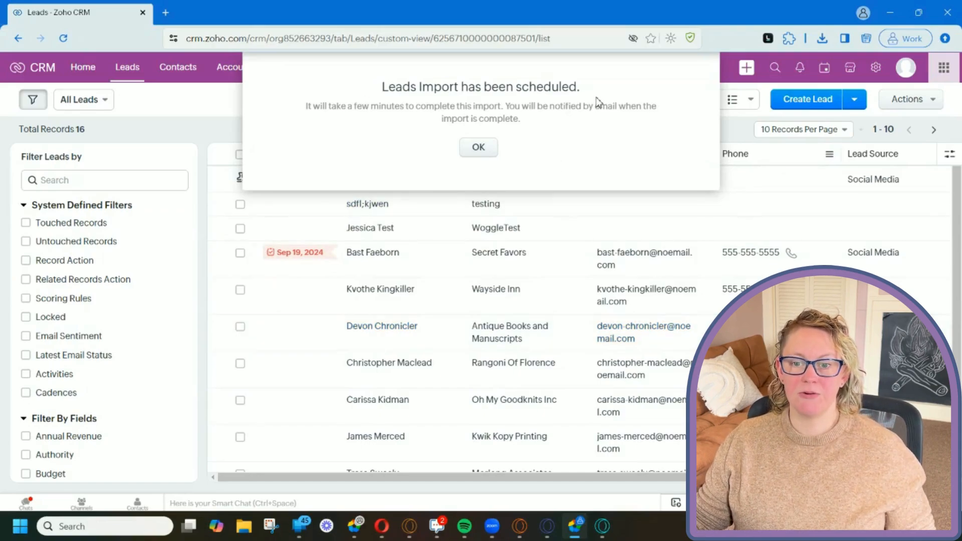
left_click(485, 149)
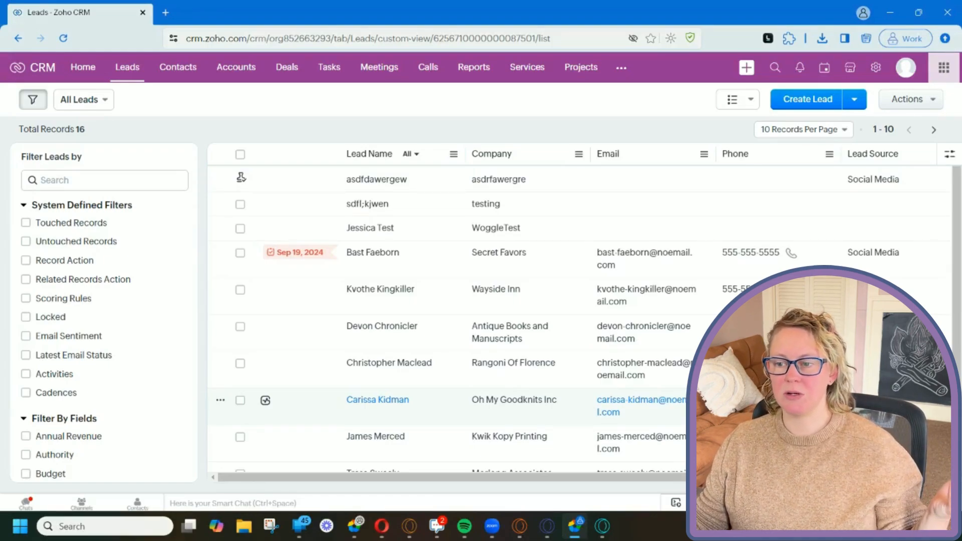
- Review the added and skipped records in the import summary of Lead List.csv and return to the leads list
left_click(884, 191)
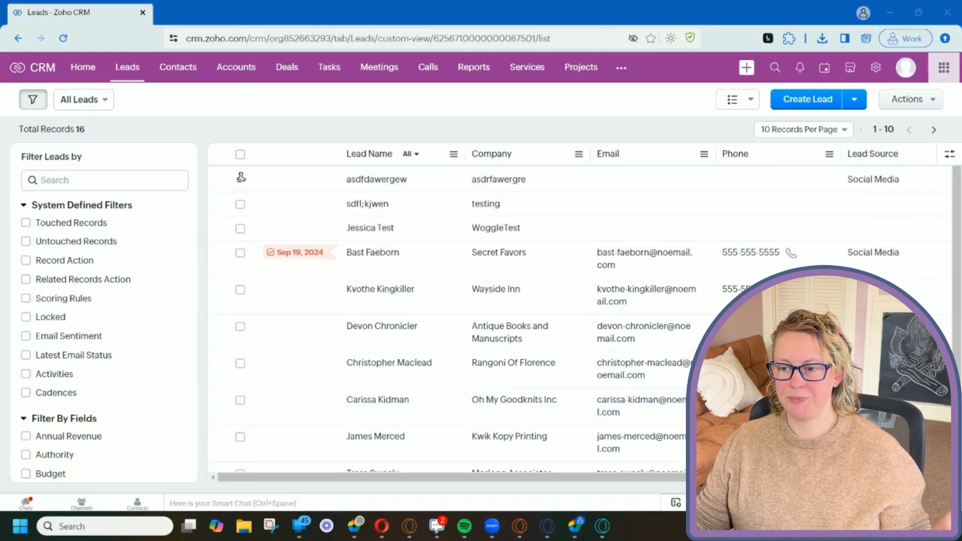
left_click(851, 450)
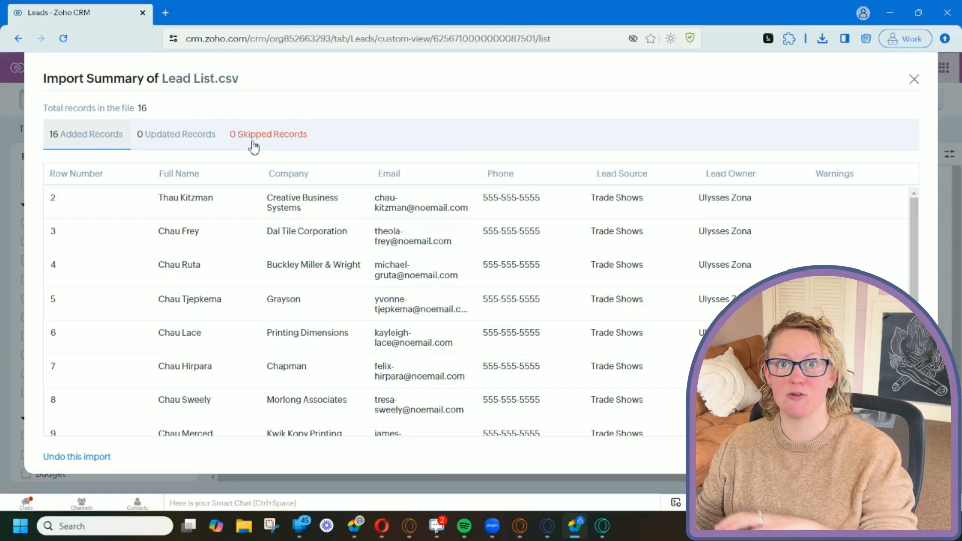
left_click(291, 140)
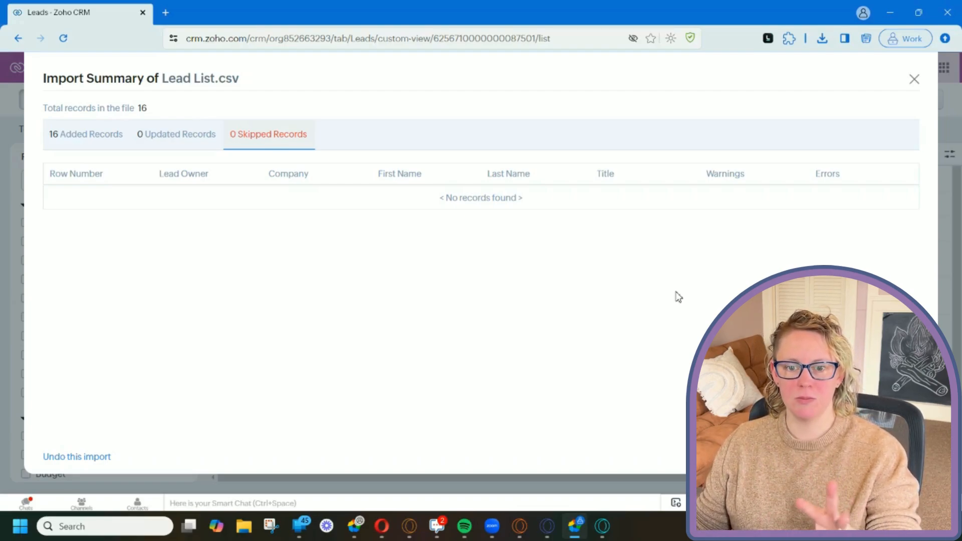
left_click(913, 79)
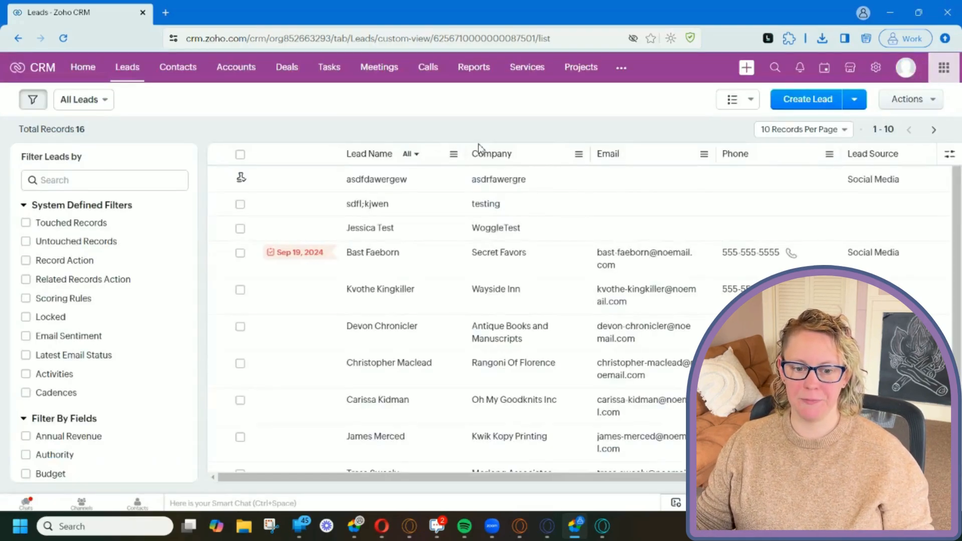